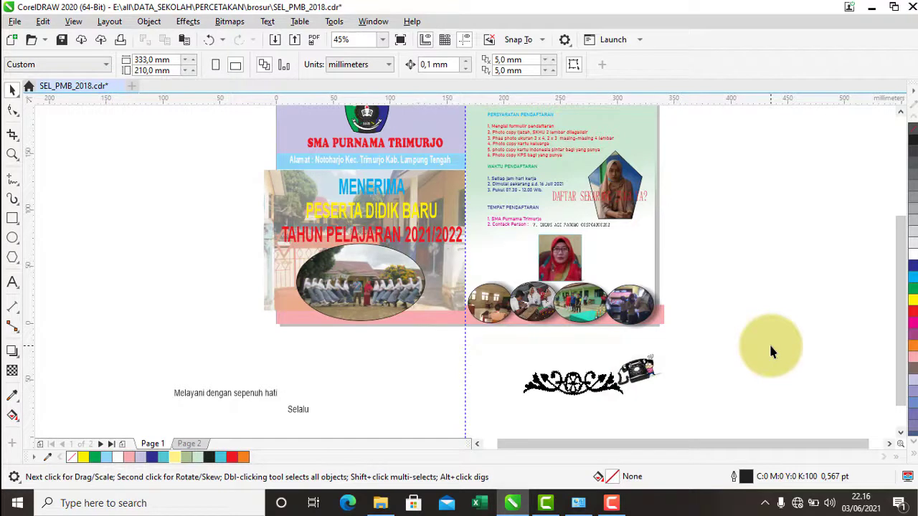
Step: Look over the brochure layout on page 1 and page 2
left_click_drag(900, 284, 897, 256)
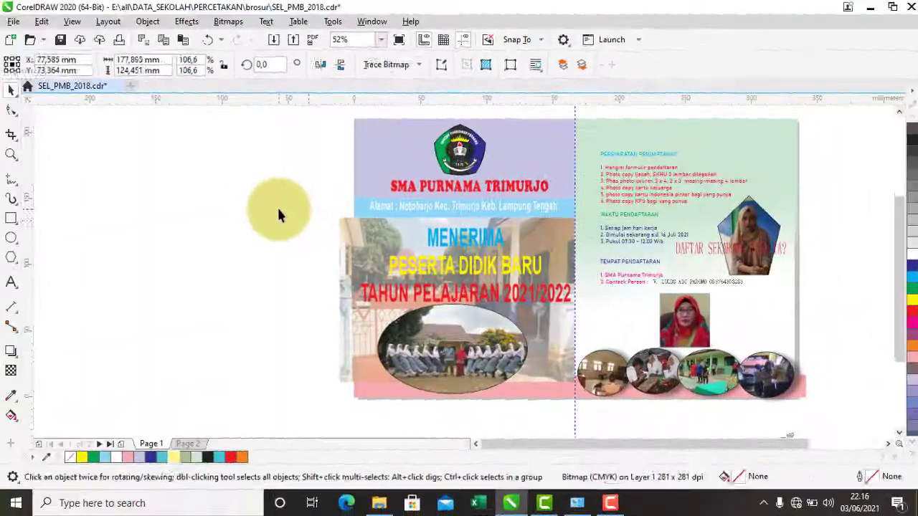
left_click(276, 206)
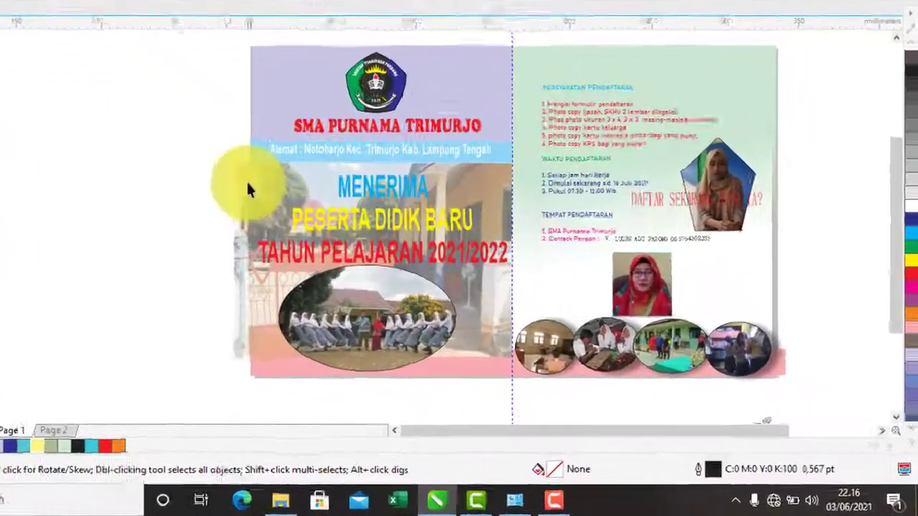
left_click(358, 240)
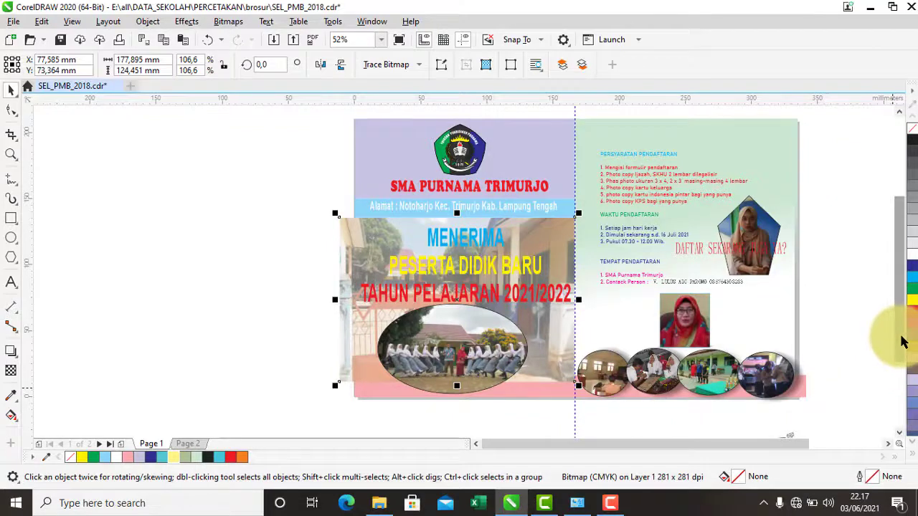
left_click_drag(902, 342, 893, 392)
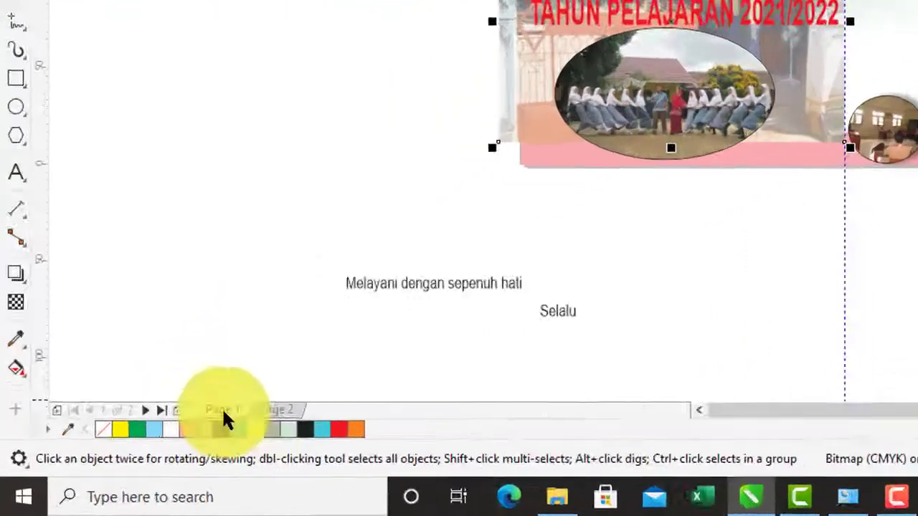
left_click(280, 409)
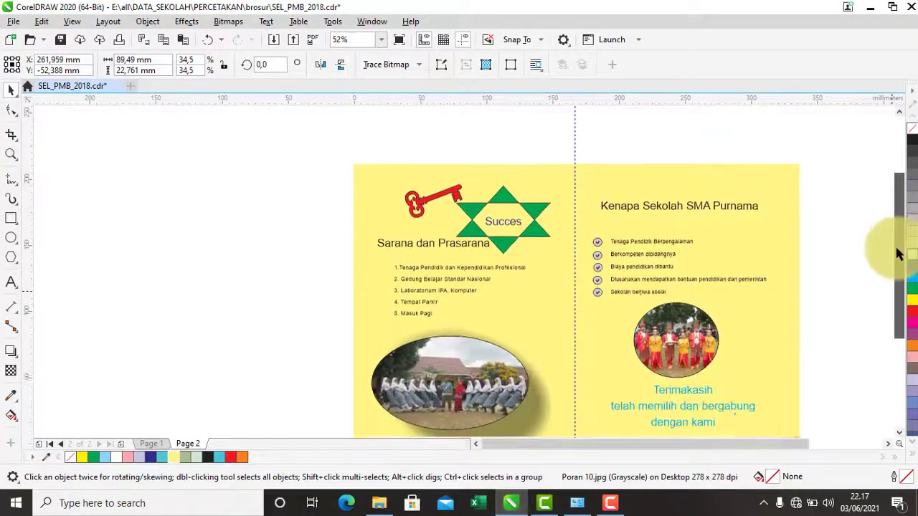
left_click_drag(896, 254, 901, 266)
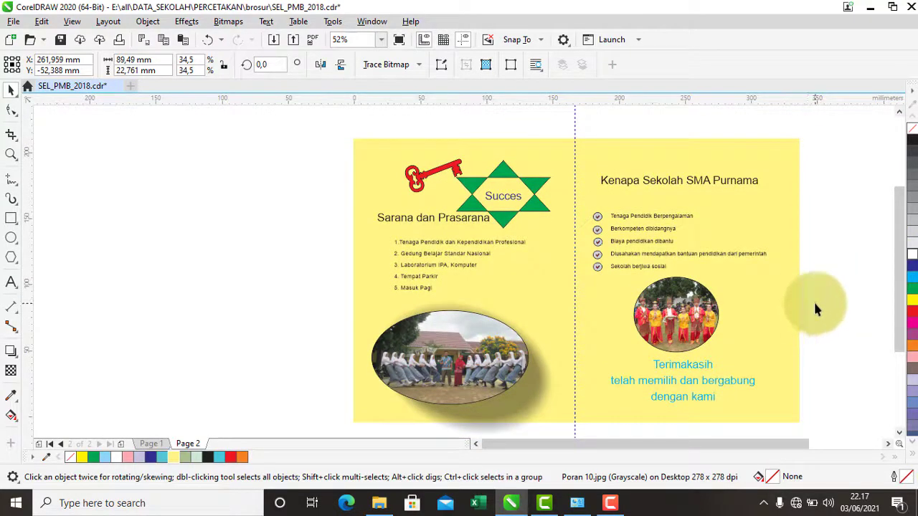
left_click(86, 329)
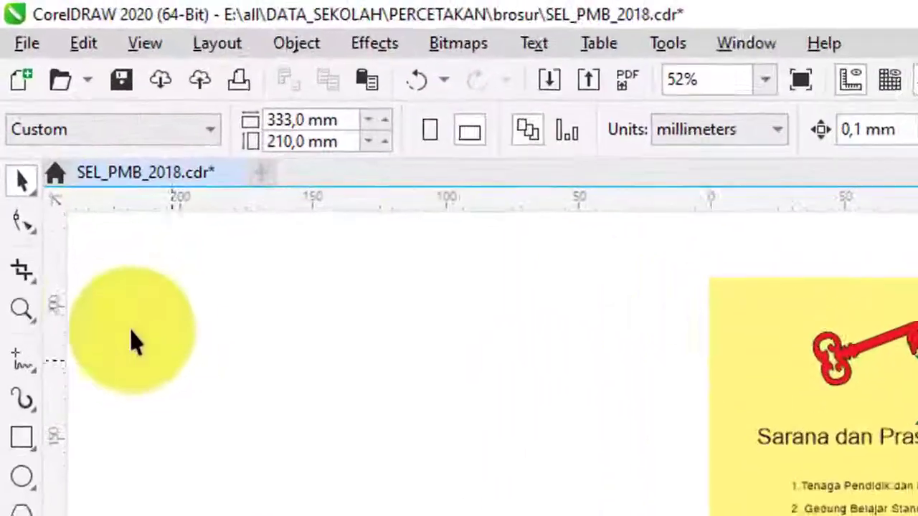
left_click(28, 44)
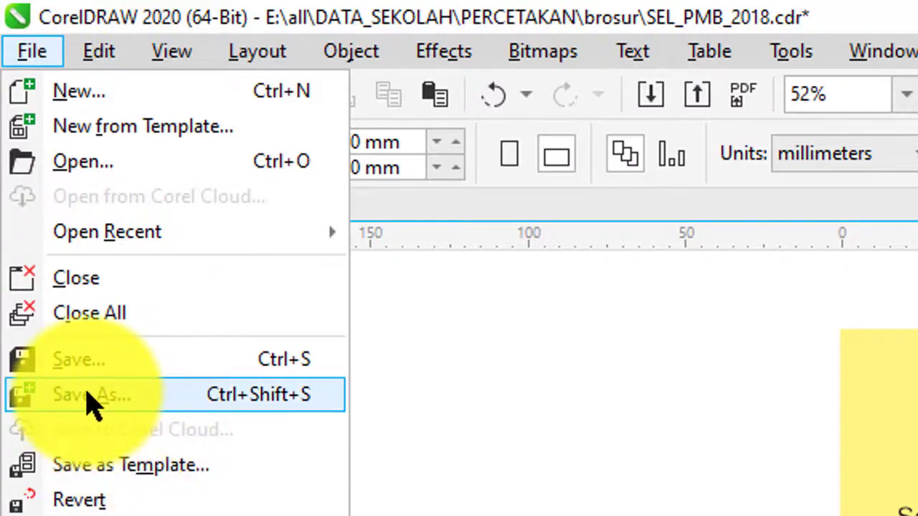
left_click(86, 395)
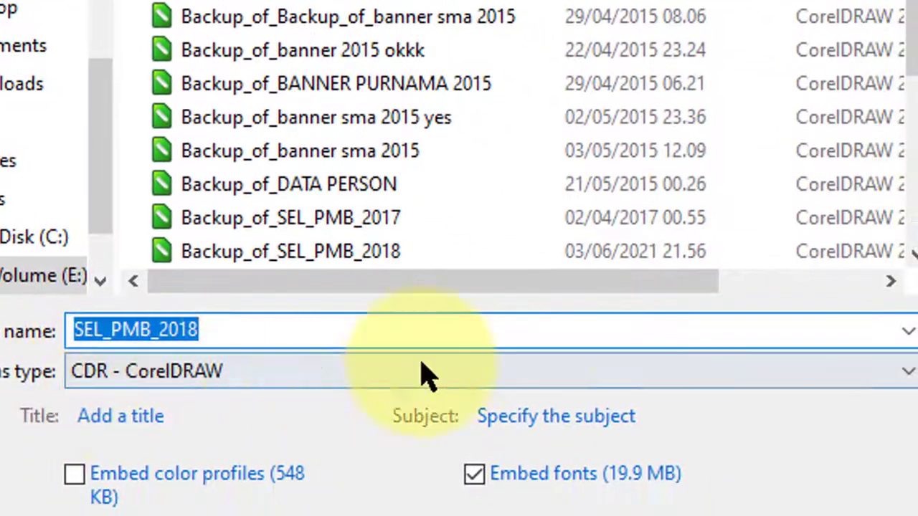
left_click(659, 388)
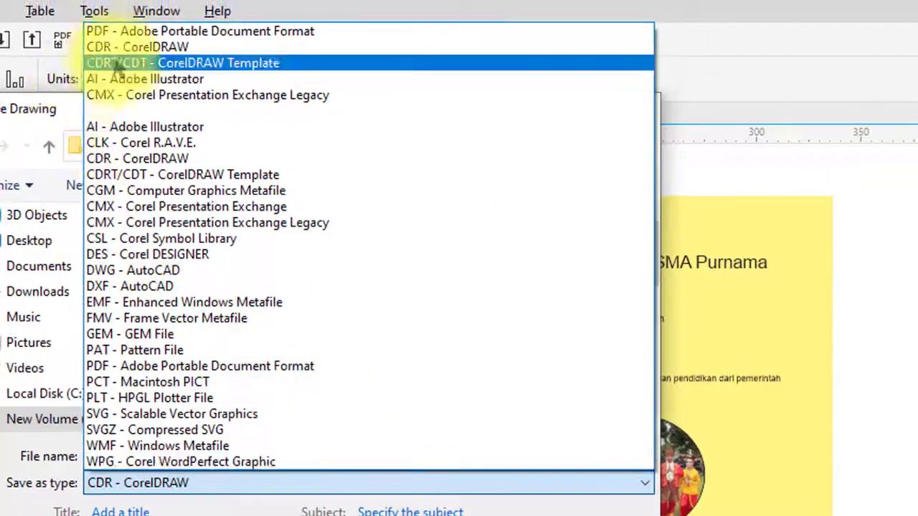
left_click(158, 31)
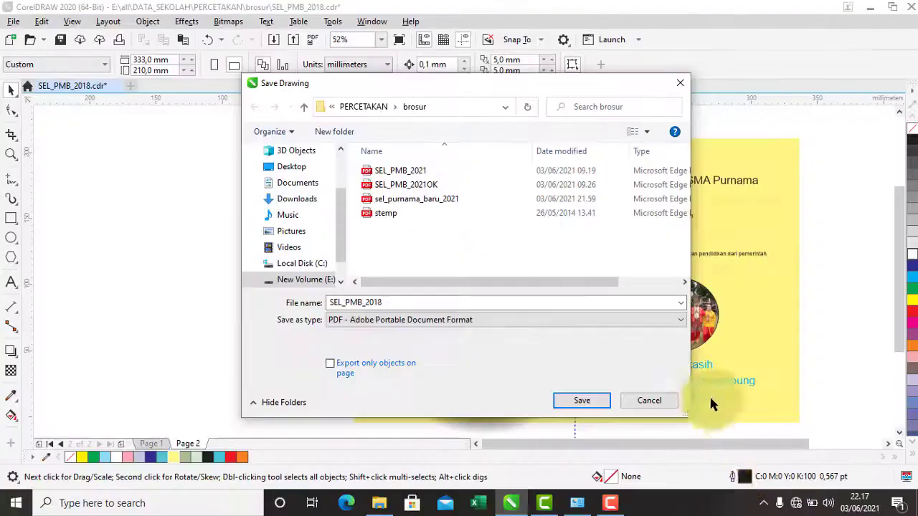
left_click(651, 400)
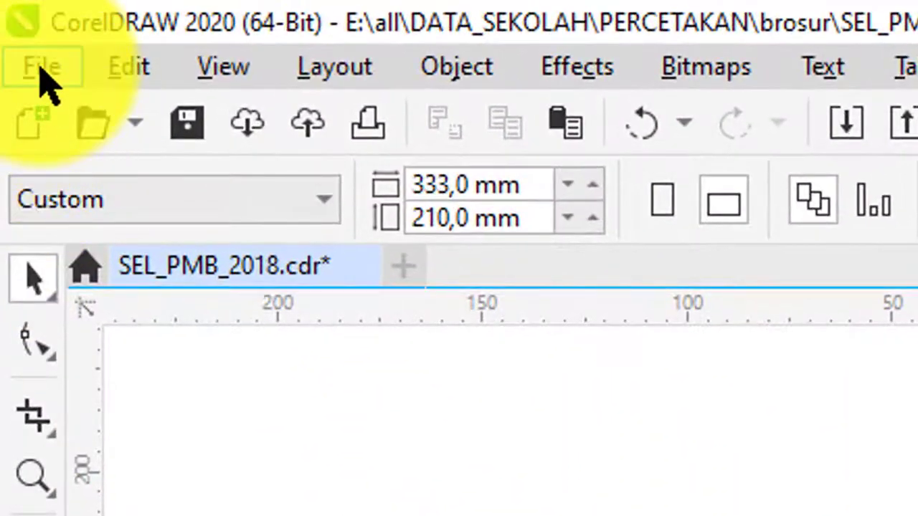
Step: Start exporting the brochure with PDF - Adobe Portable Document Format as the file type
left_click(14, 21)
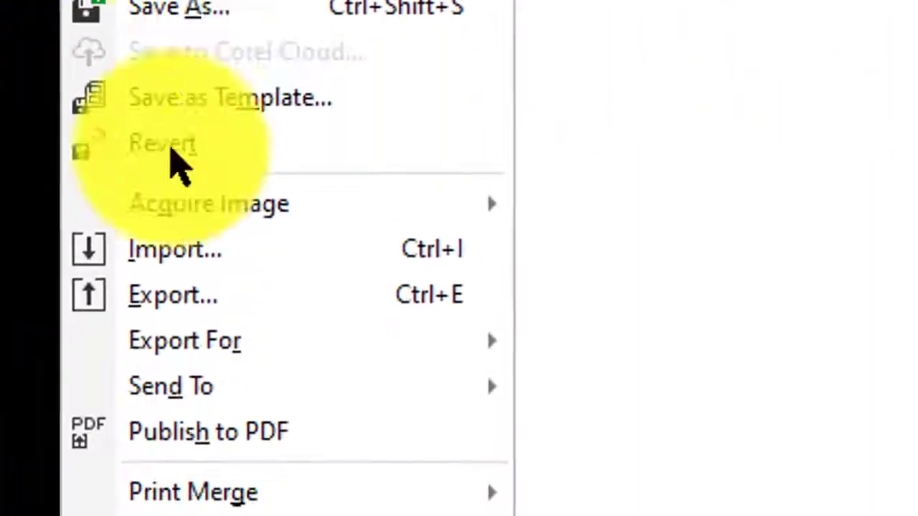
left_click(217, 205)
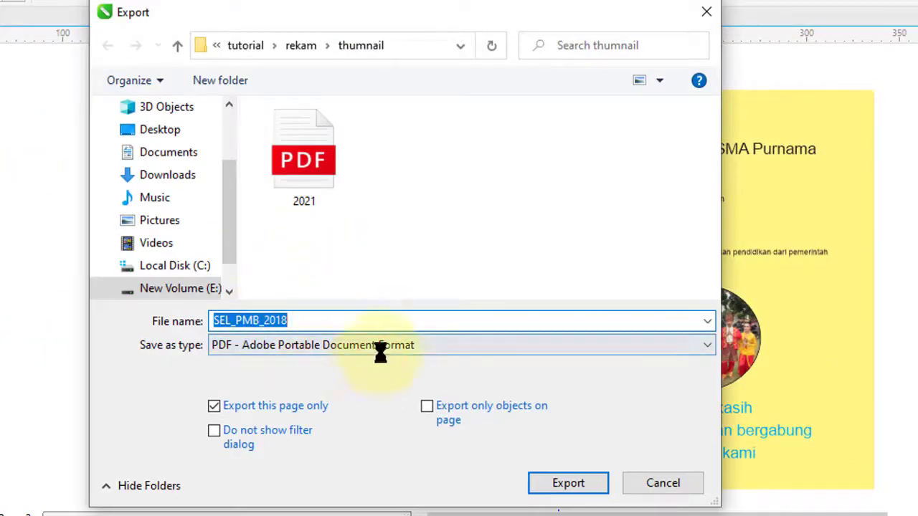
left_click(379, 346)
scroll(379, 256, "down", 2)
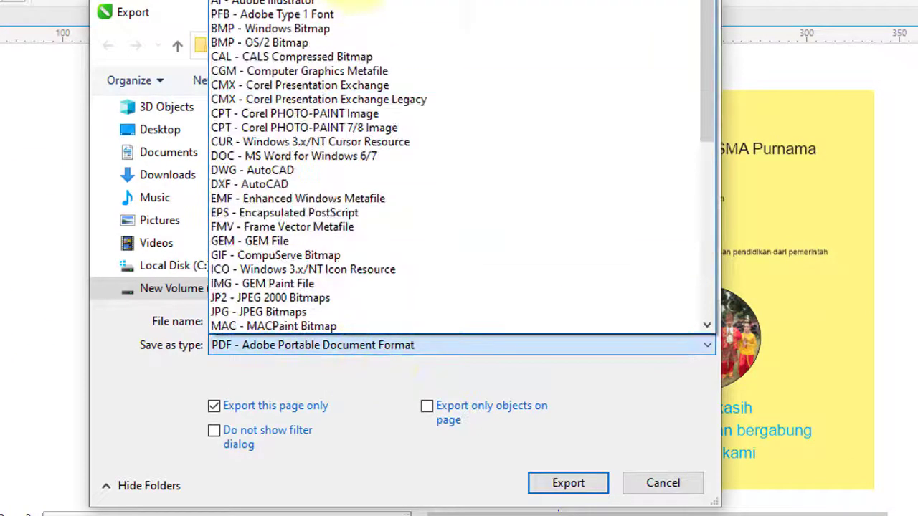
scroll(286, 72, "up", 2)
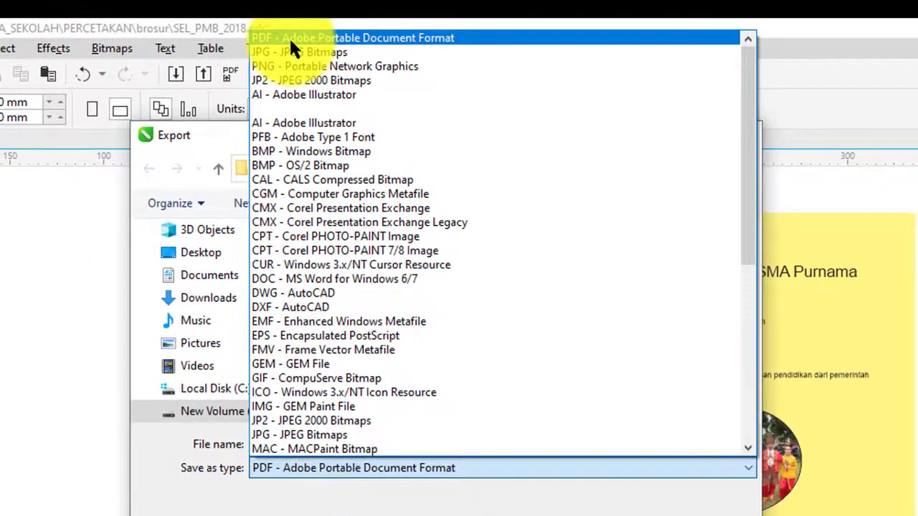
left_click(288, 37)
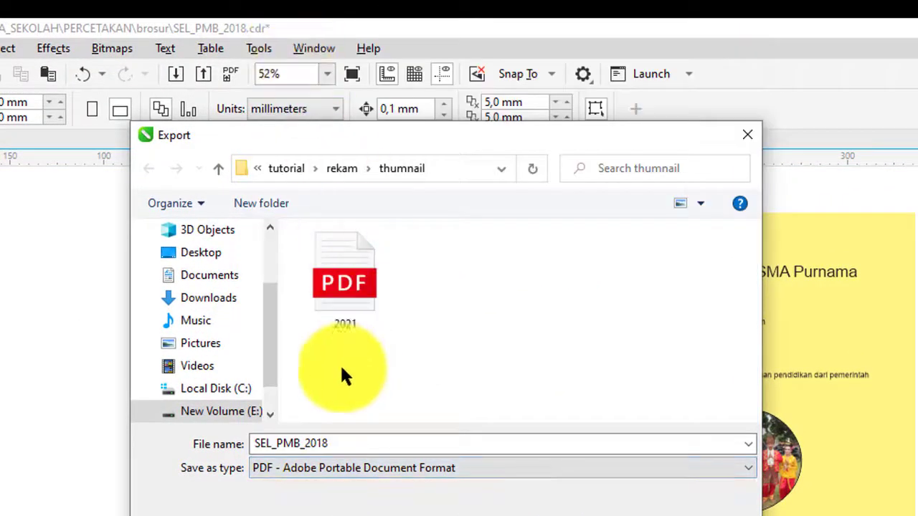
Step: Name the export file sel_purnama_trimurjo
double_click(336, 443)
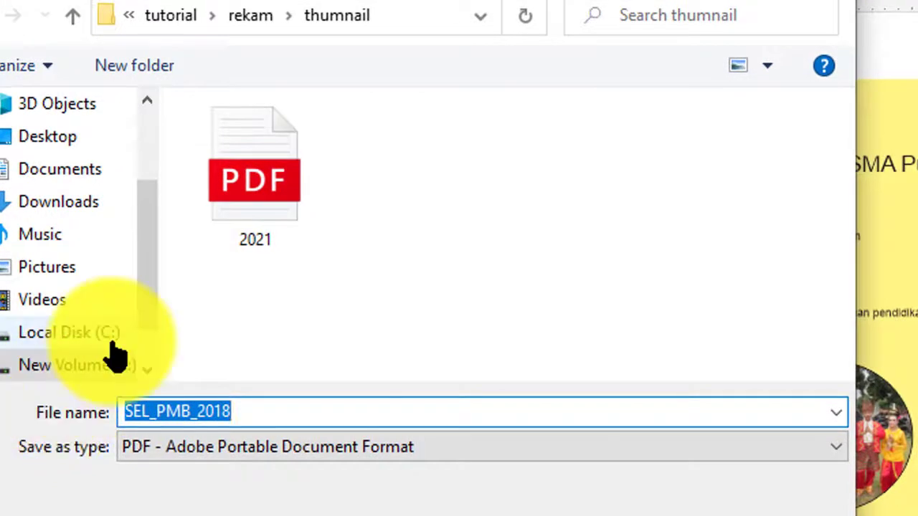
type("sel")
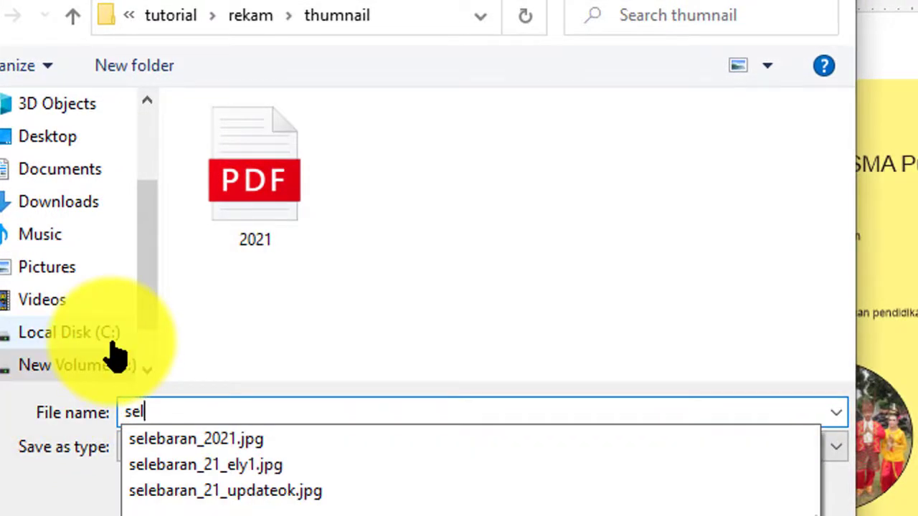
type("_purnama_trimurjo")
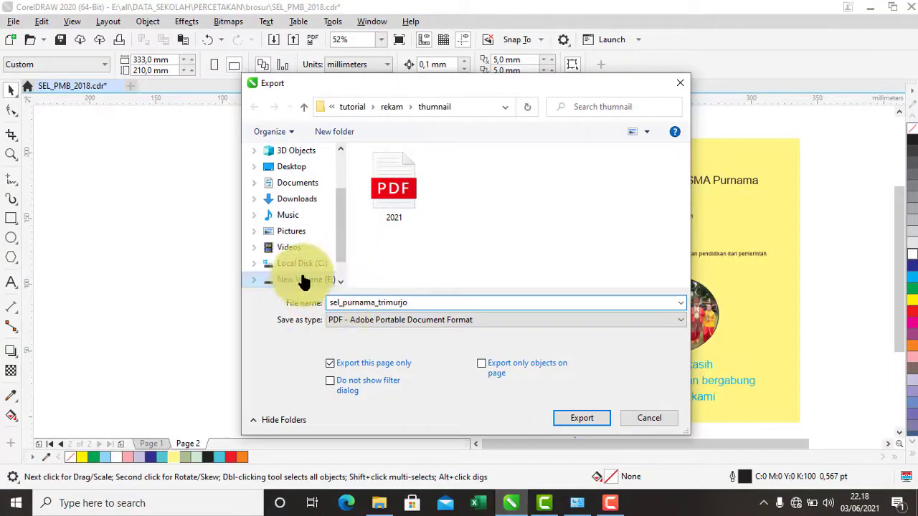
Step: Choose the folder E:\all\DATA_SEKOLAH\ajar as the destination and proceed with the export to the PDF settings
left_click(304, 279)
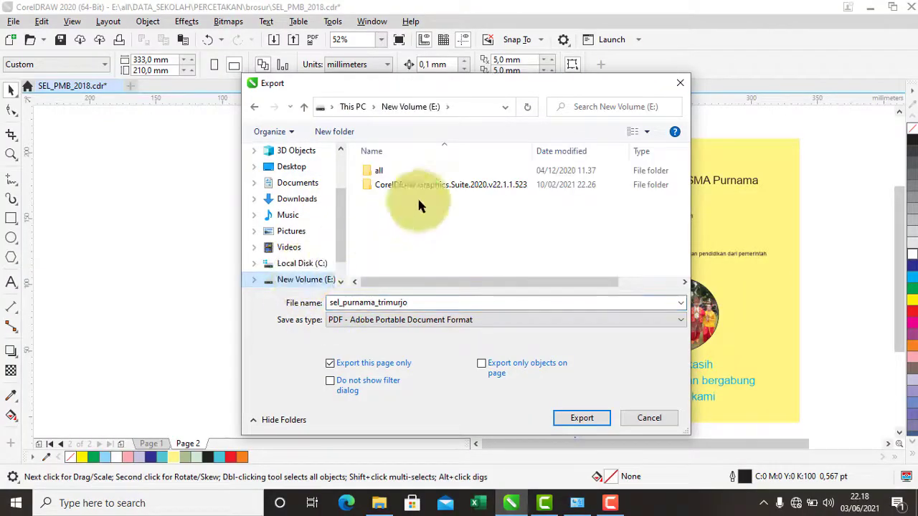
double_click(379, 170)
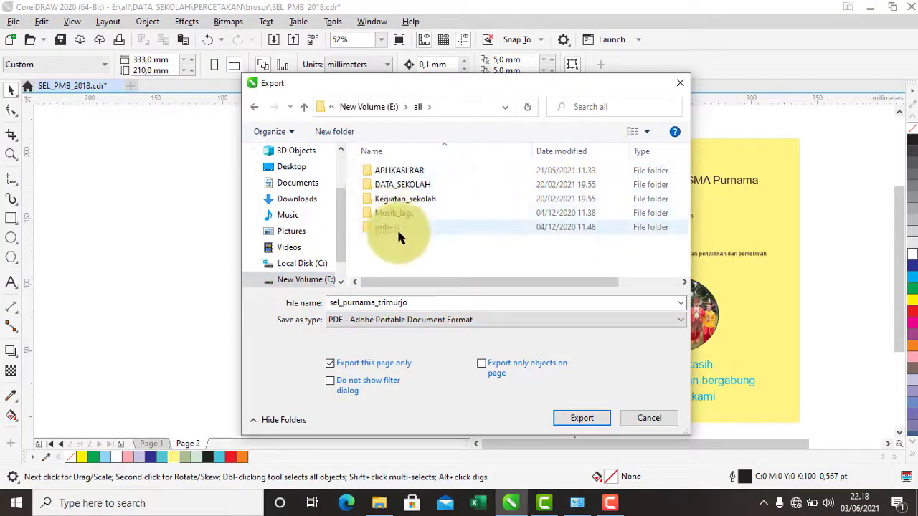
double_click(392, 188)
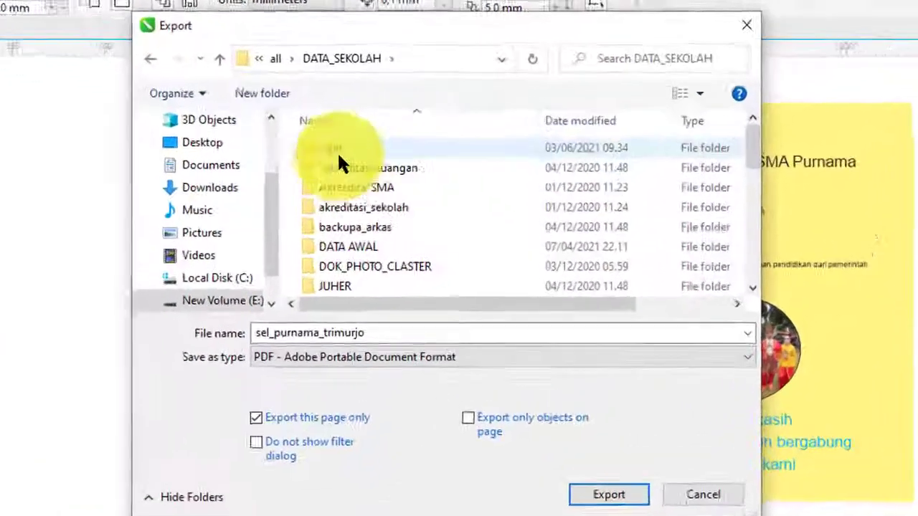
double_click(387, 170)
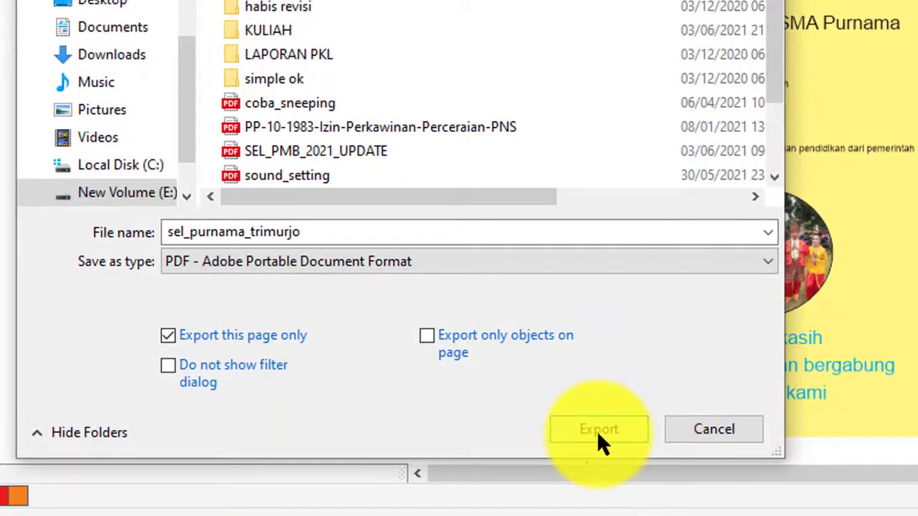
left_click(599, 430)
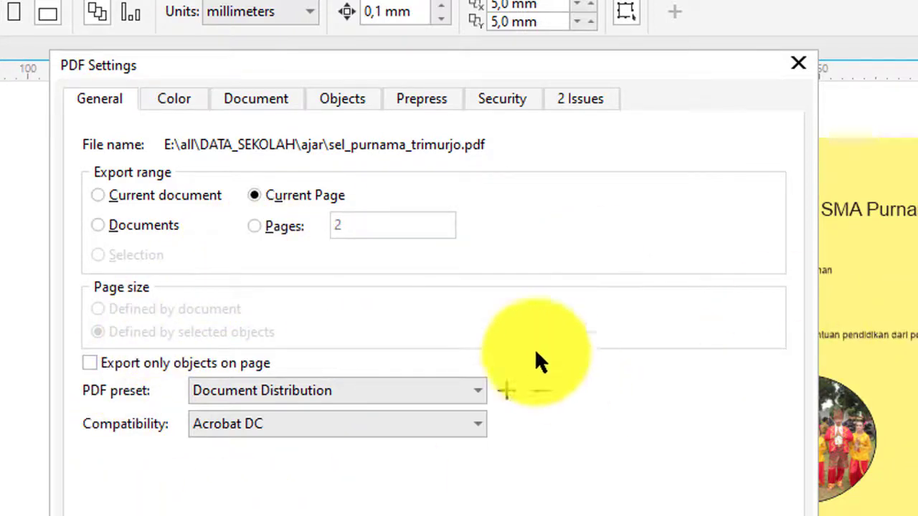
Step: Set the PDF export range to pages 1-2 and export the file
left_click(254, 226)
left_click(334, 225)
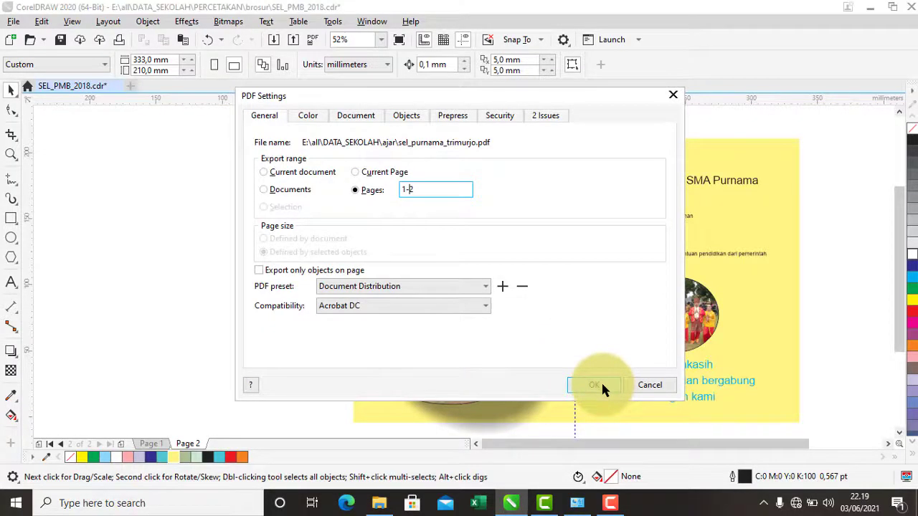
left_click(602, 385)
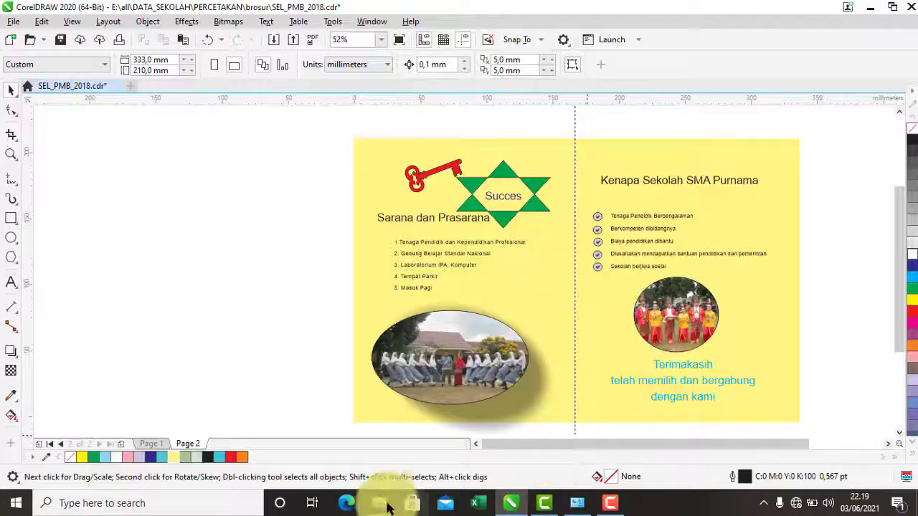
Step: Switch to File Explorer and find the exported PDF in the DATA_SEKOLAH\ajar folder
left_click(379, 502)
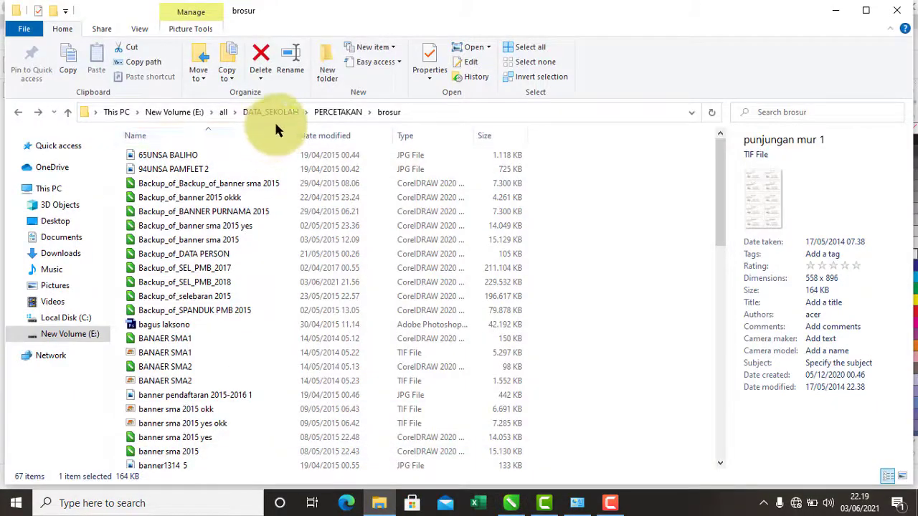
left_click(267, 112)
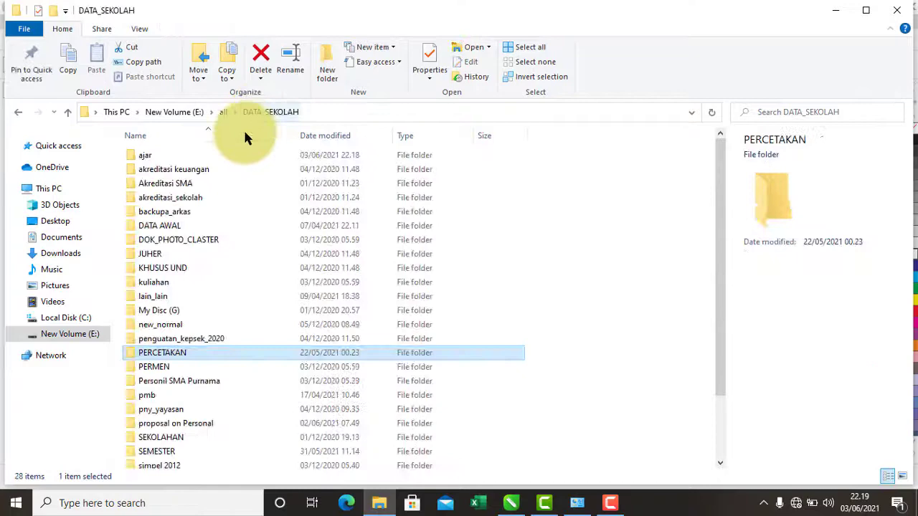
double_click(151, 154)
left_click(191, 309)
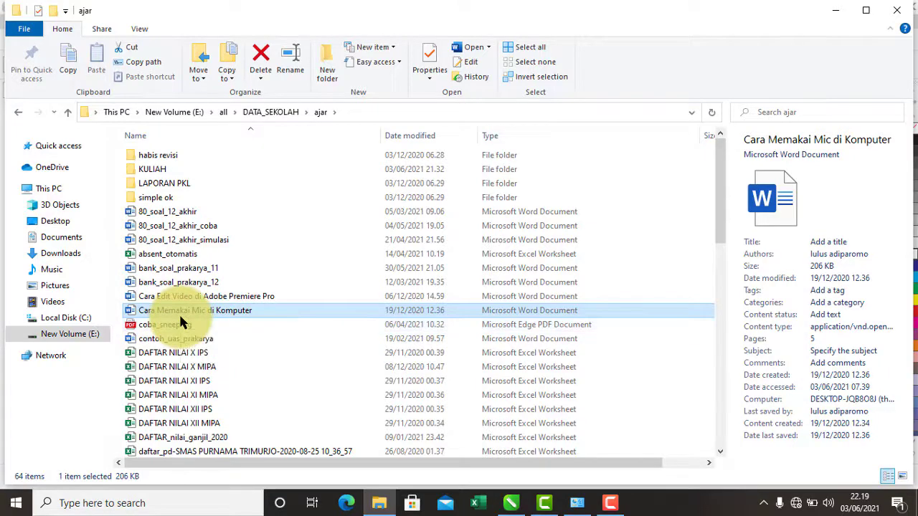
scroll(208, 339, "down", 9)
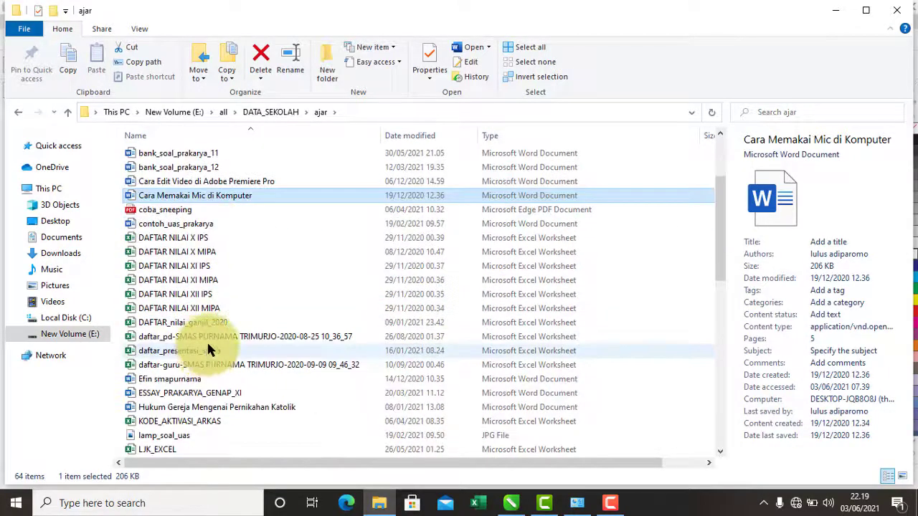
scroll(219, 323, "down", 1)
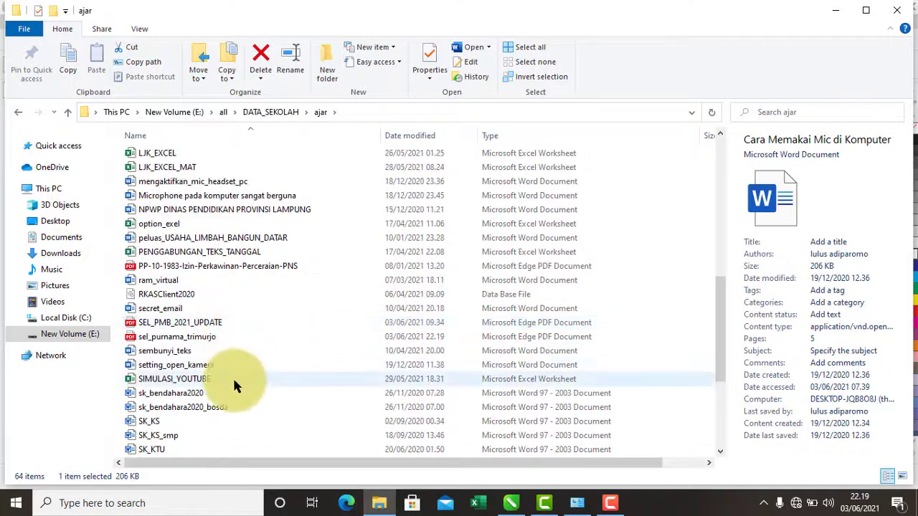
Step: Open sel_purnama_trimurjo.pdf and zoom out to check the exported brochure
left_click(183, 340)
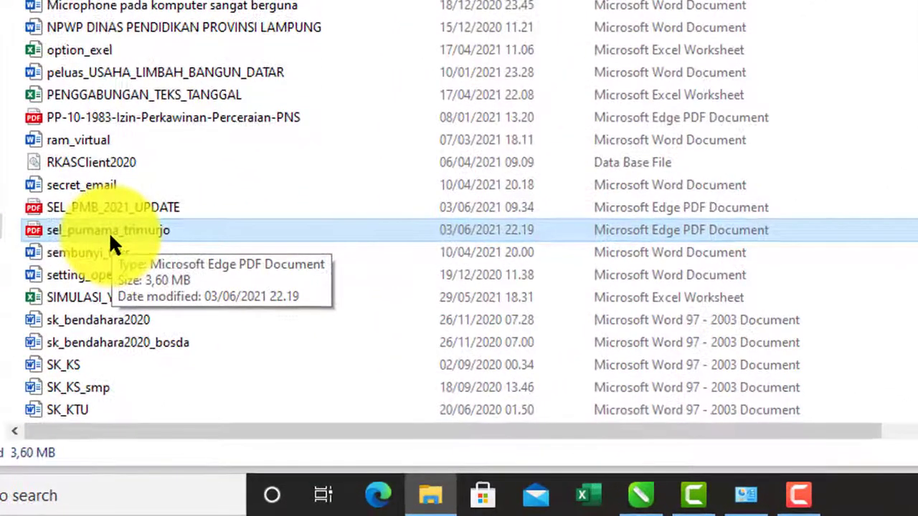
double_click(110, 233)
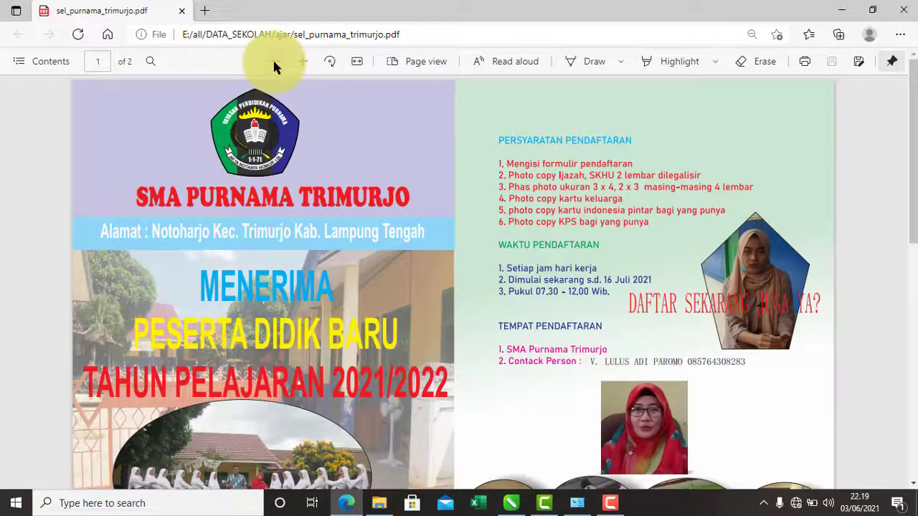
left_click(273, 60)
left_click(274, 61)
left_click(274, 60)
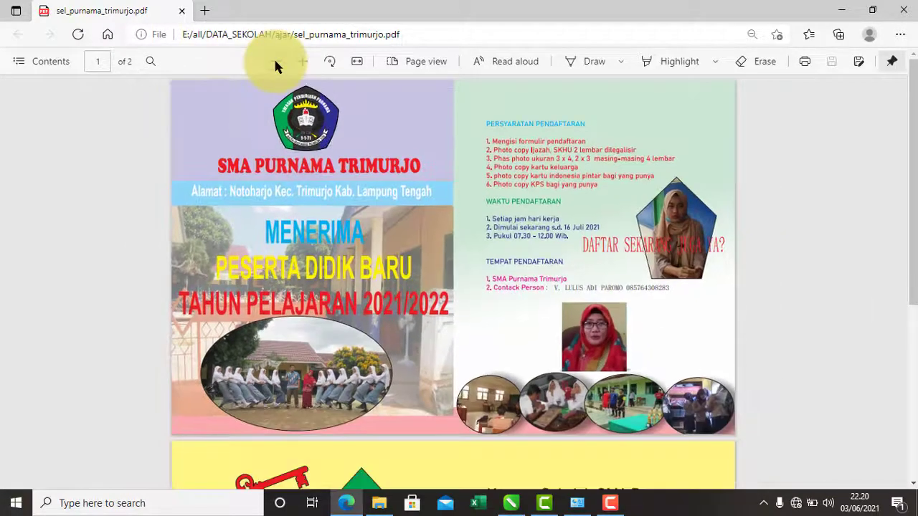
Step: Look through both pages of the exported brochure PDF and return to the first page
scroll(567, 240, "down", 3)
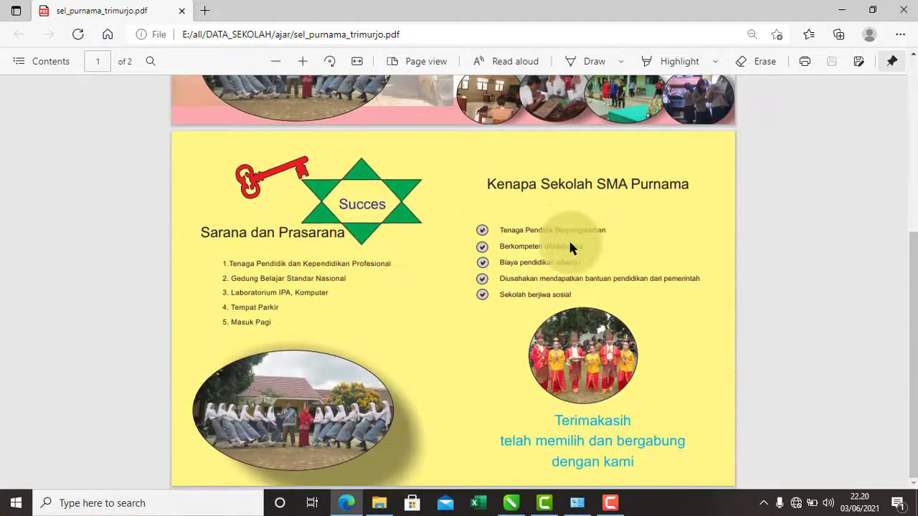
scroll(570, 248, "up", 5)
scroll(579, 263, "down", 5)
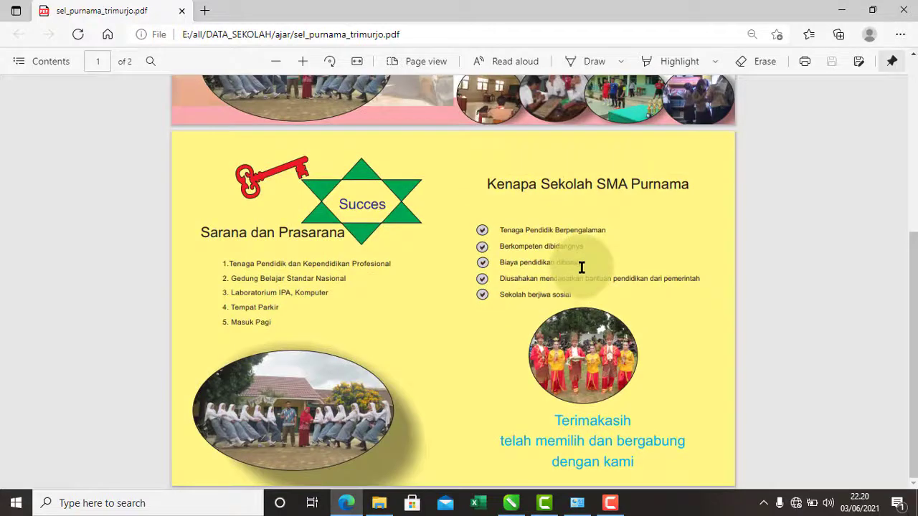
left_click_drag(915, 316, 912, 108)
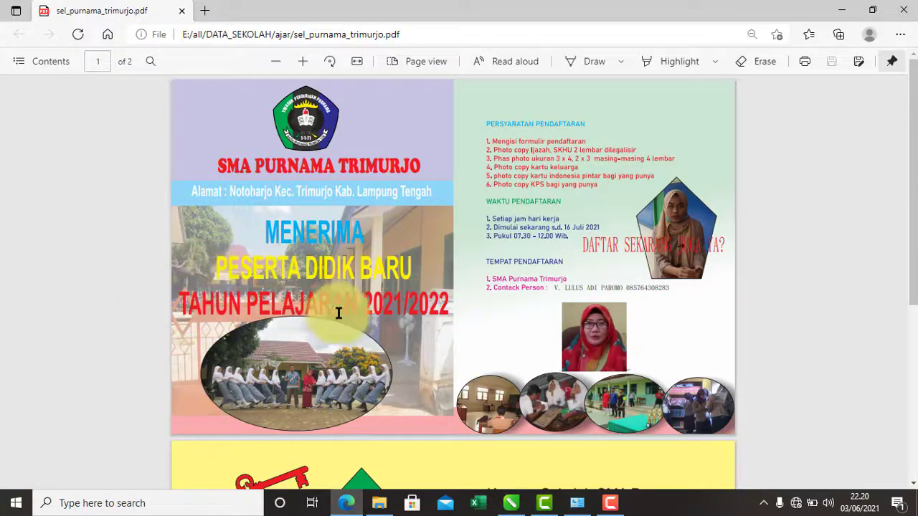
scroll(338, 365, "down", 4)
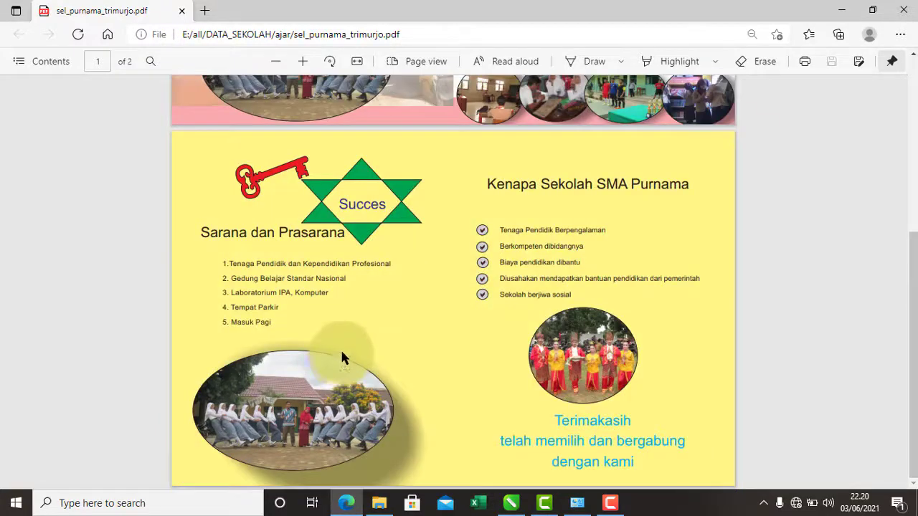
scroll(472, 366, "up", 4)
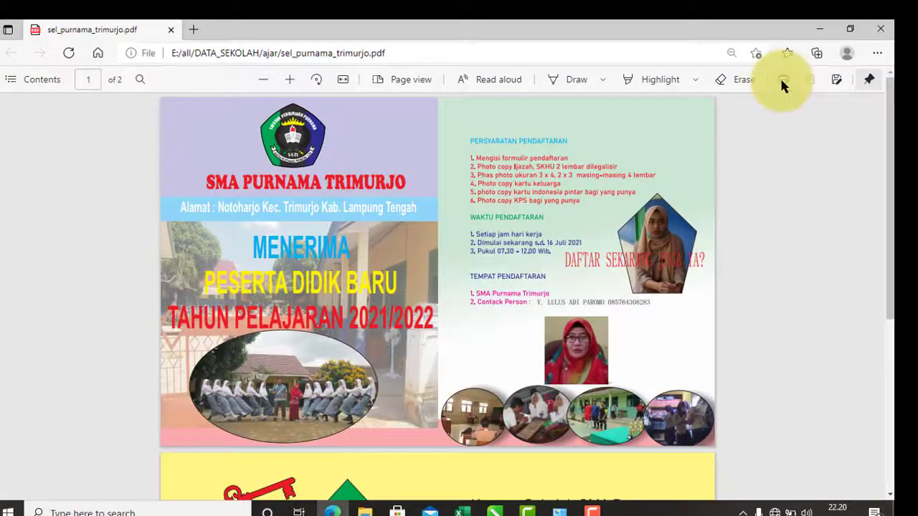
Step: Open the print settings for the brochure PDF, check the preview pages and set the print colour to Color
left_click(782, 80)
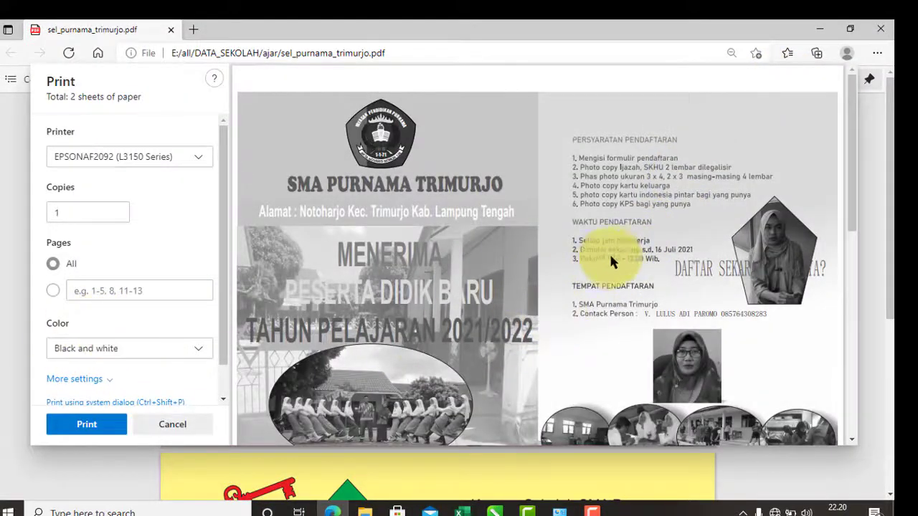
key("Escape")
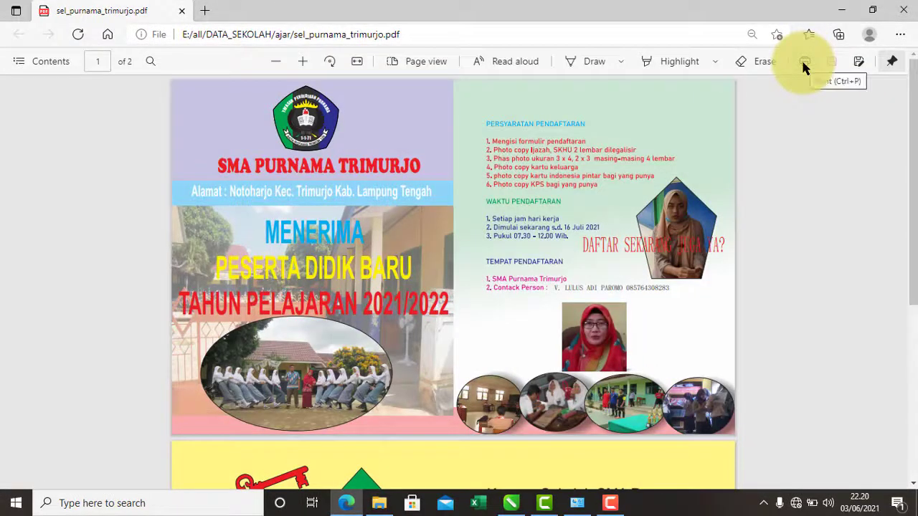
left_click(802, 63)
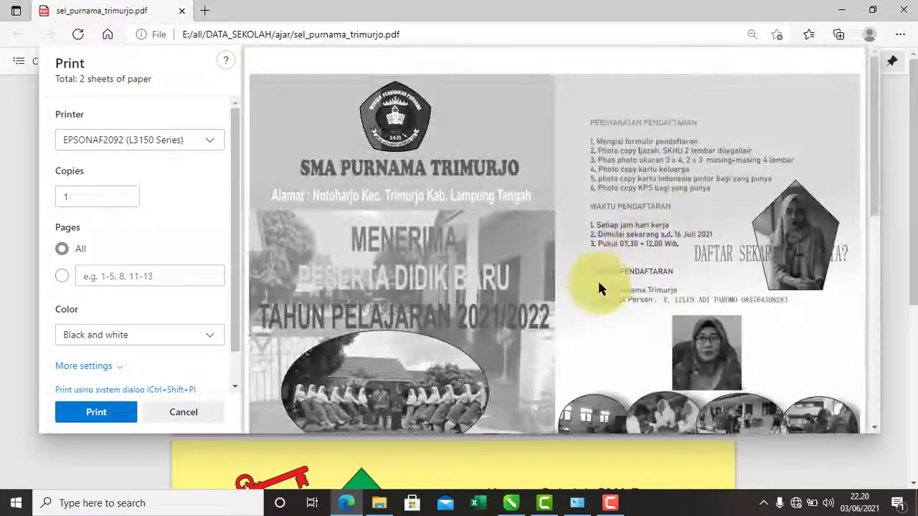
scroll(651, 186, "down", 6)
scroll(655, 185, "up", 4)
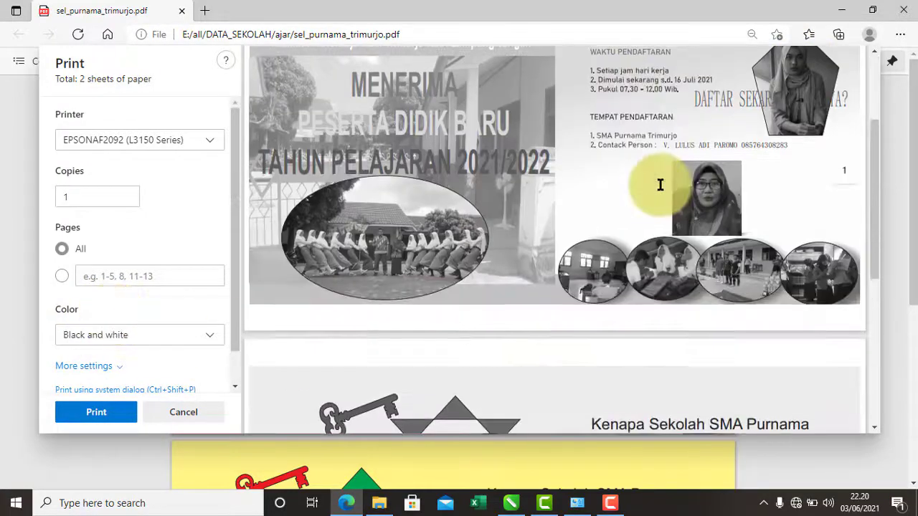
scroll(659, 180, "up", 2)
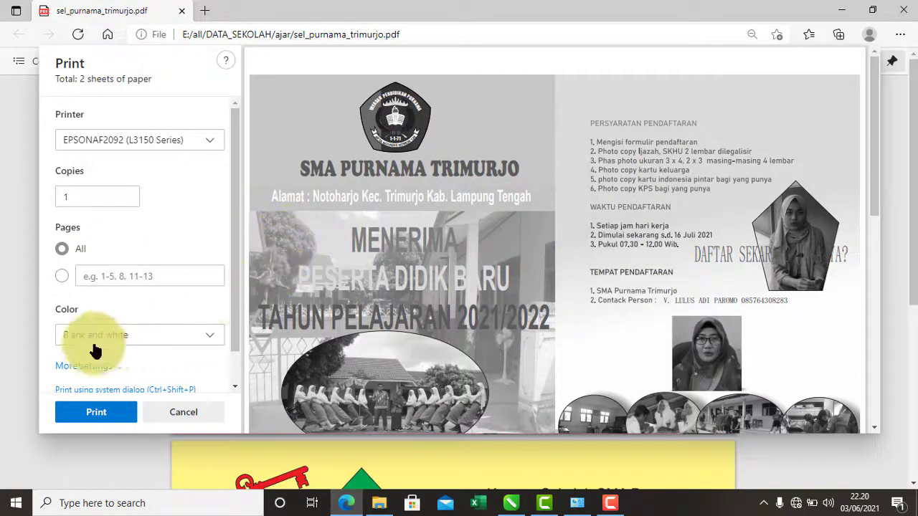
left_click(210, 342)
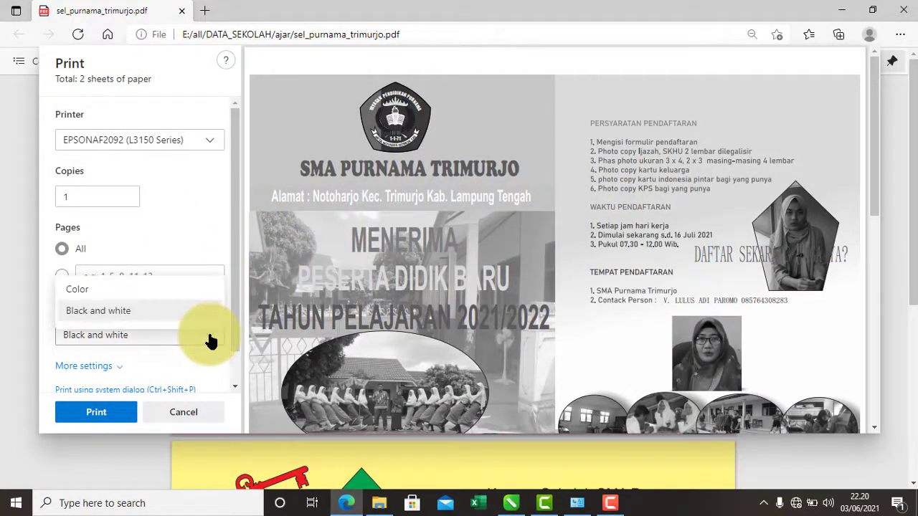
left_click(83, 291)
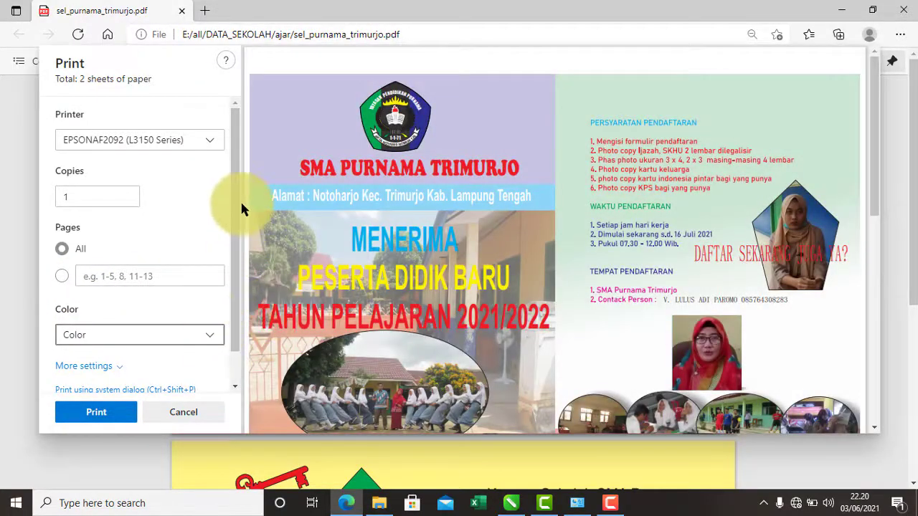
Step: Expand the additional print settings, look through the paper sizes and select A4 210 x 297 mm
left_click_drag(237, 201, 111, 342)
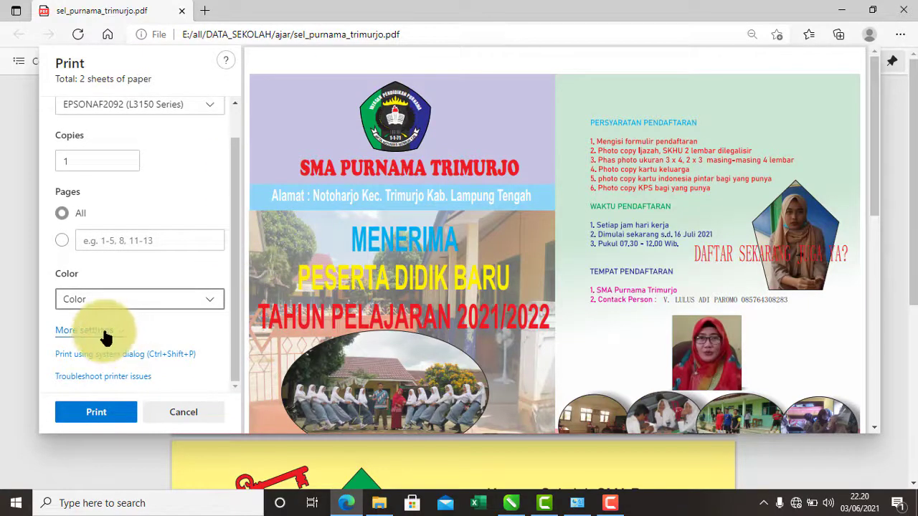
left_click(107, 335)
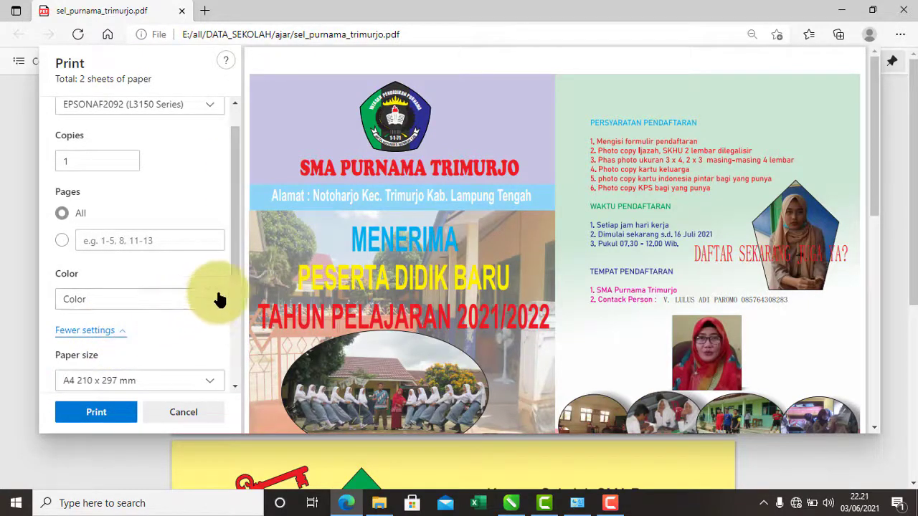
left_click(120, 339)
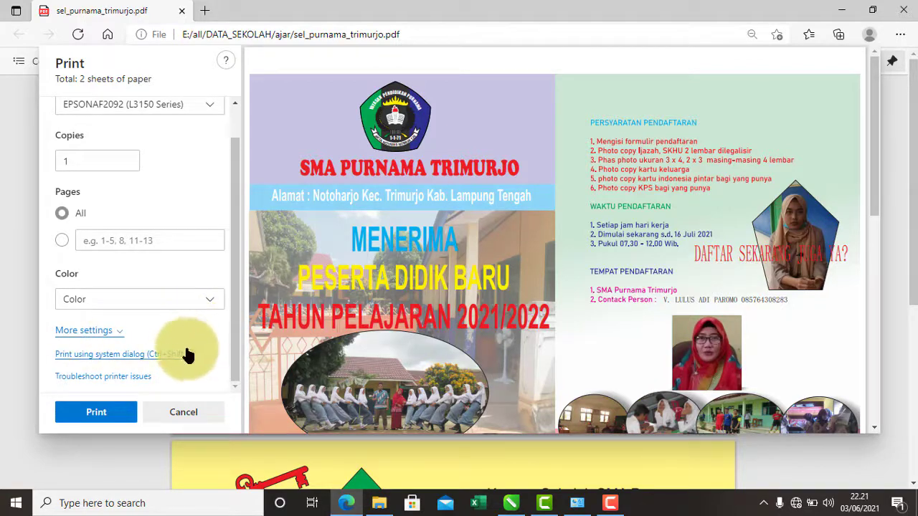
left_click(104, 333)
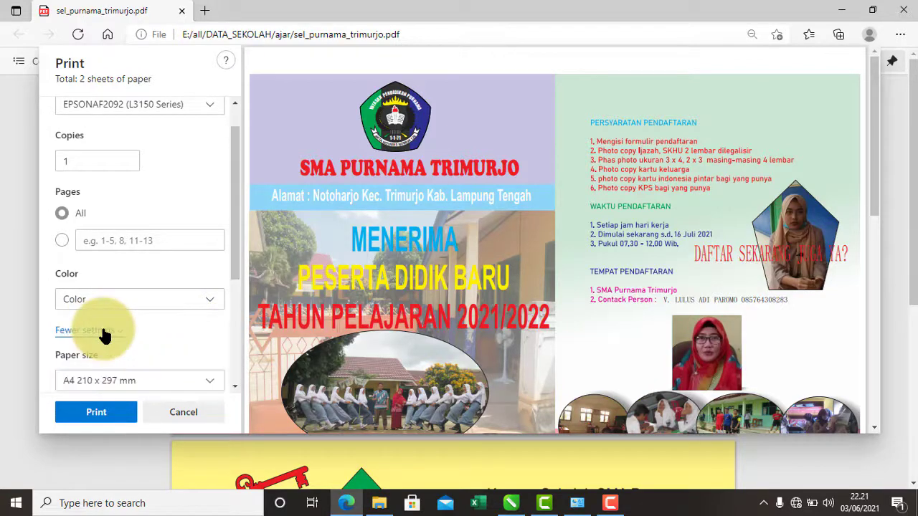
left_click_drag(233, 257, 249, 365)
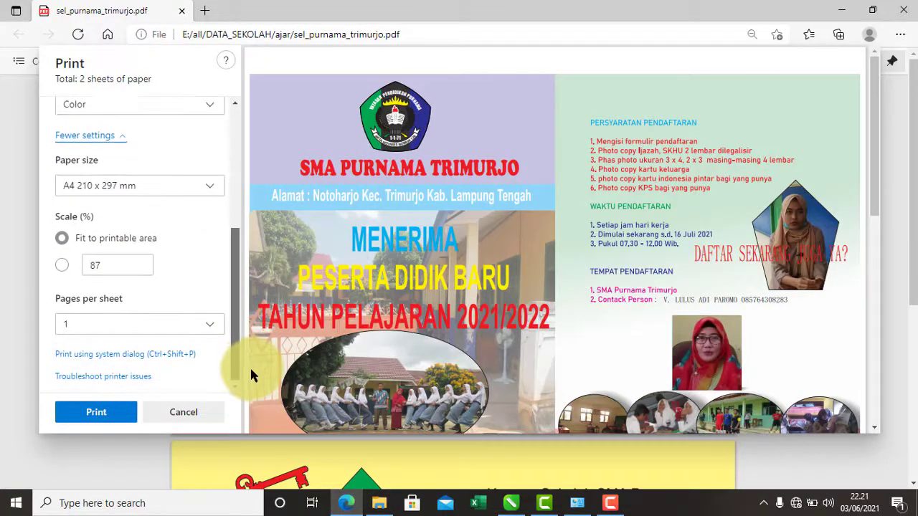
left_click(213, 189)
scroll(218, 229, "down", 1)
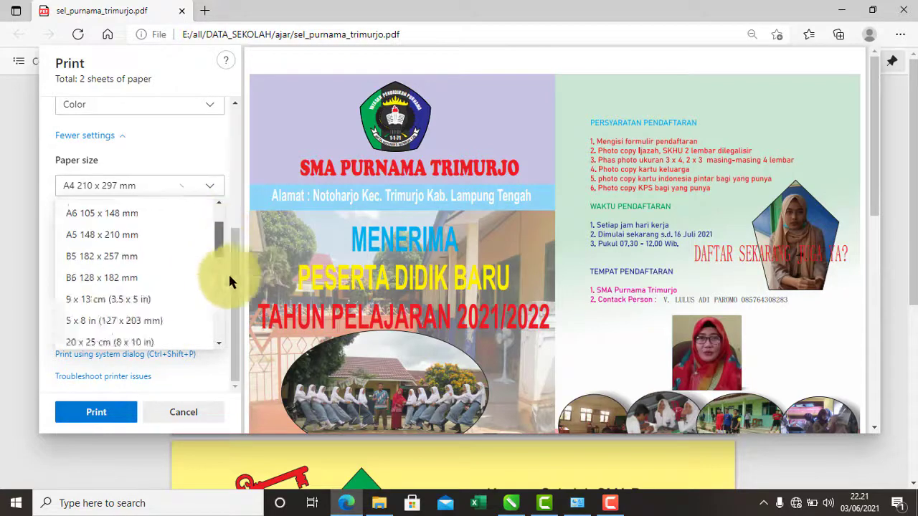
scroll(228, 281, "down", 3)
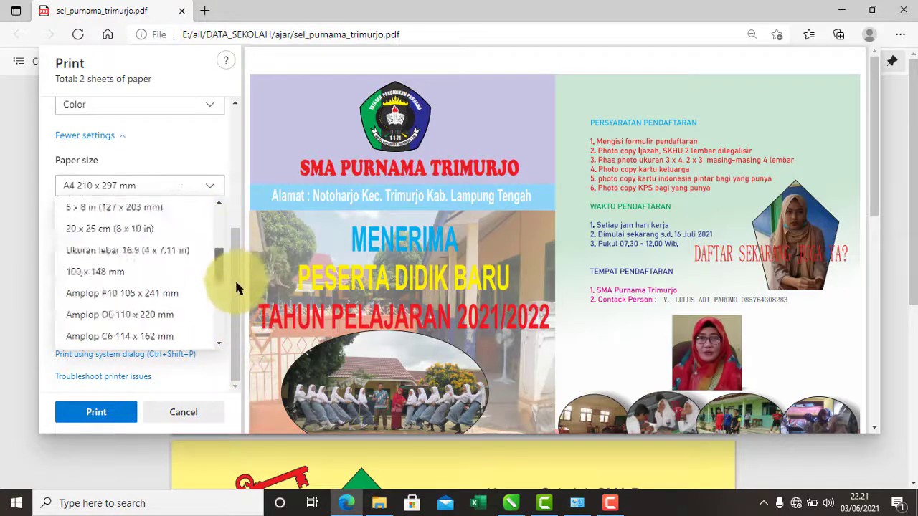
scroll(165, 215, "up", 5)
scroll(219, 230, "down", 1)
scroll(216, 215, "up", 1)
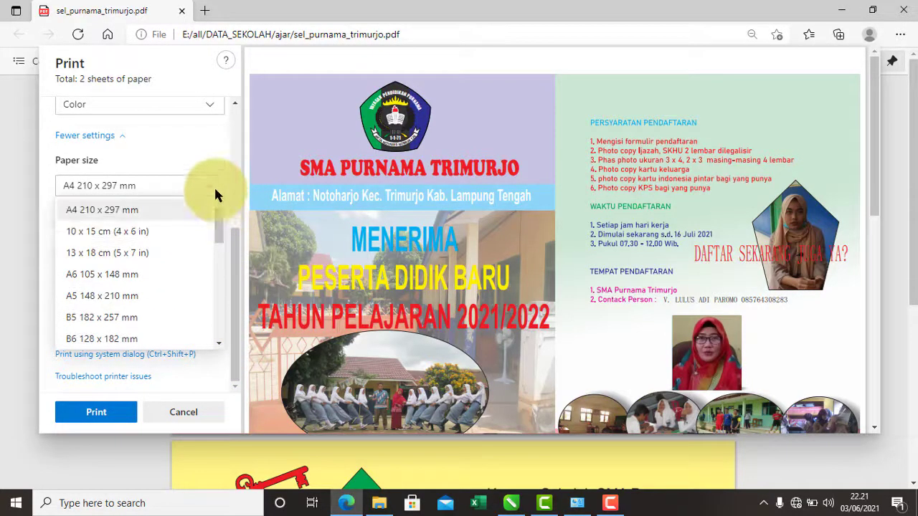
left_click(101, 208)
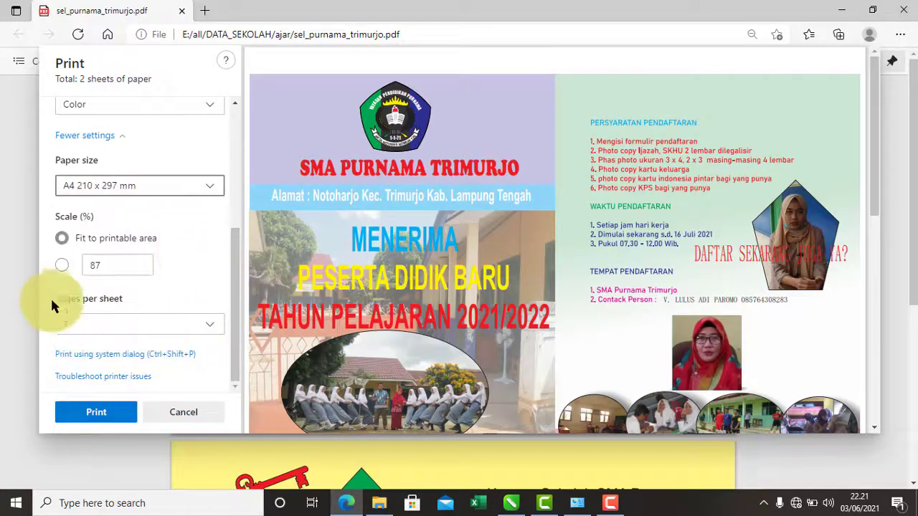
Step: Use a custom print scale instead of fitting to the printable area, trying 90% and reducing it to 70%
left_click(112, 265)
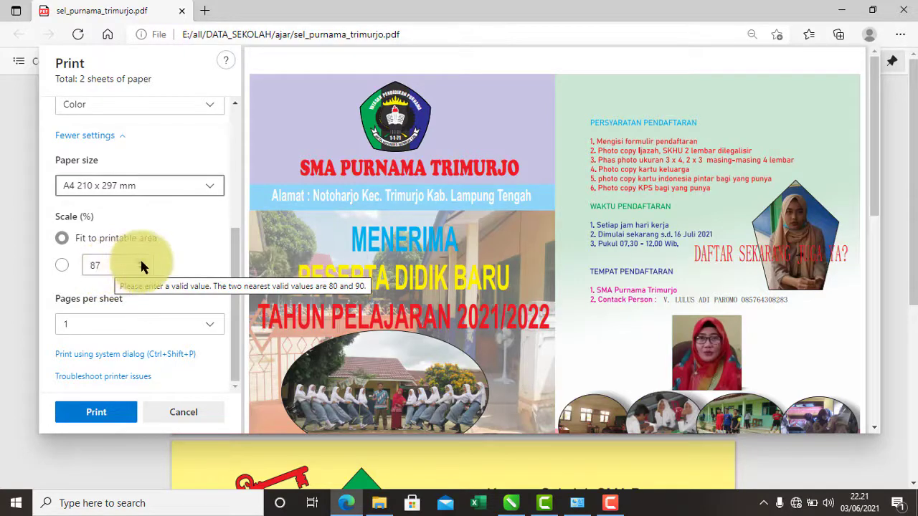
left_click(142, 261)
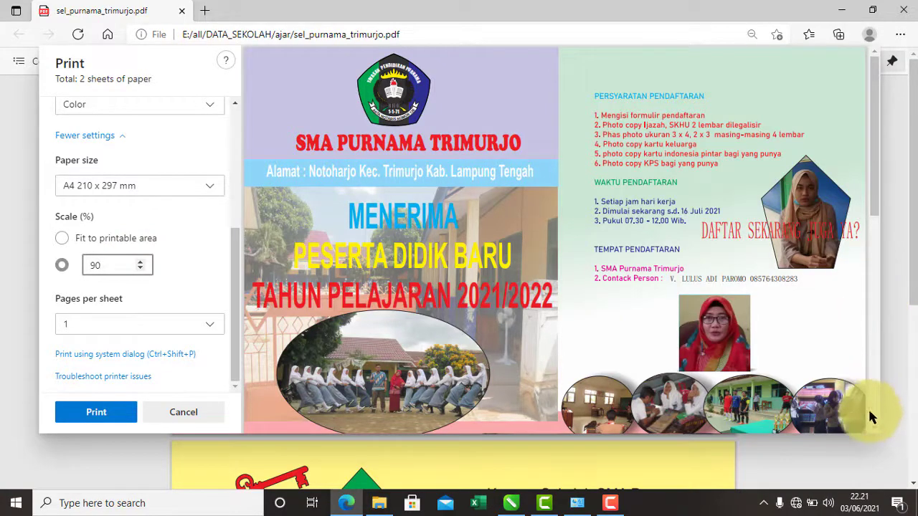
left_click(140, 269)
left_click(140, 269)
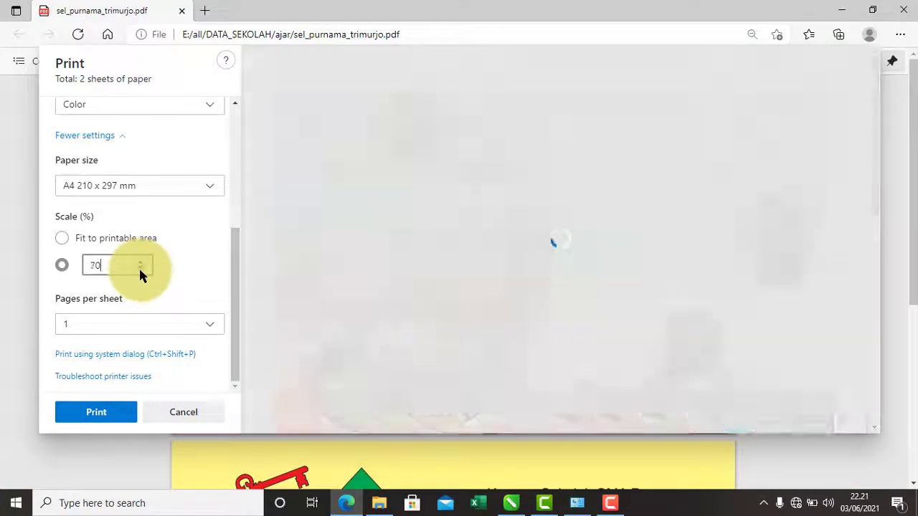